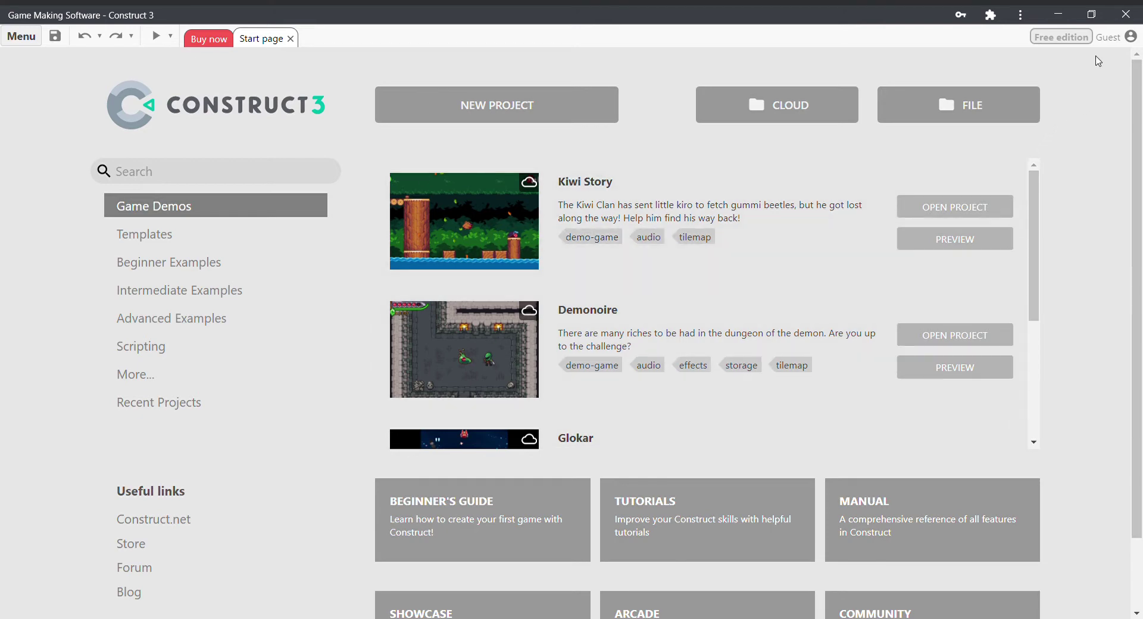
- Log in to the account with the username and password
left_click(1087, 38)
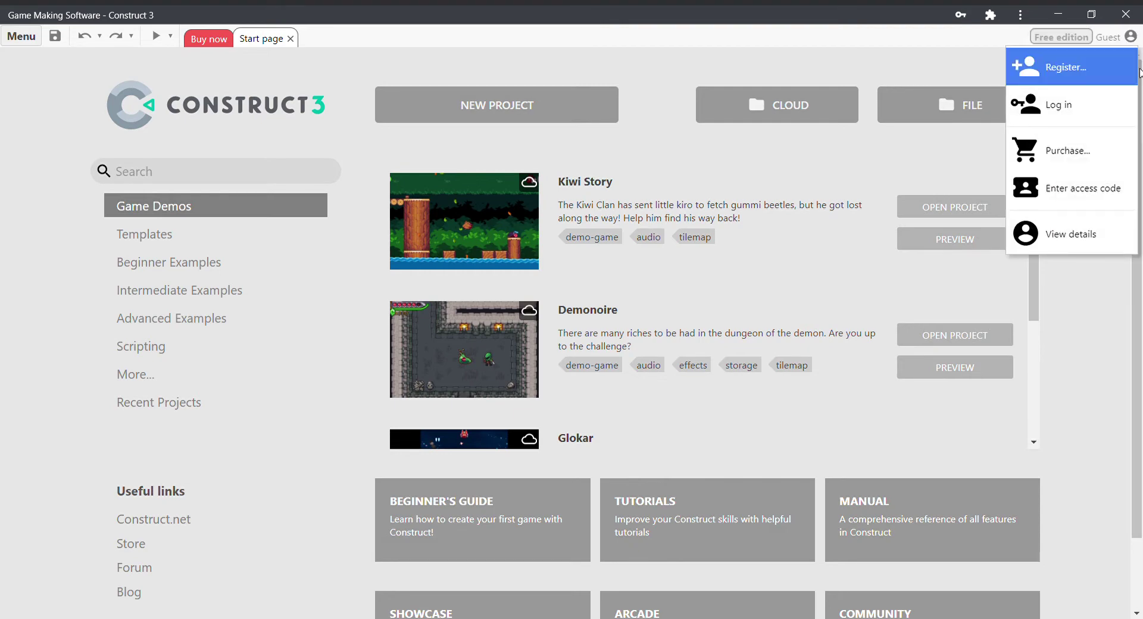
left_click(1127, 115)
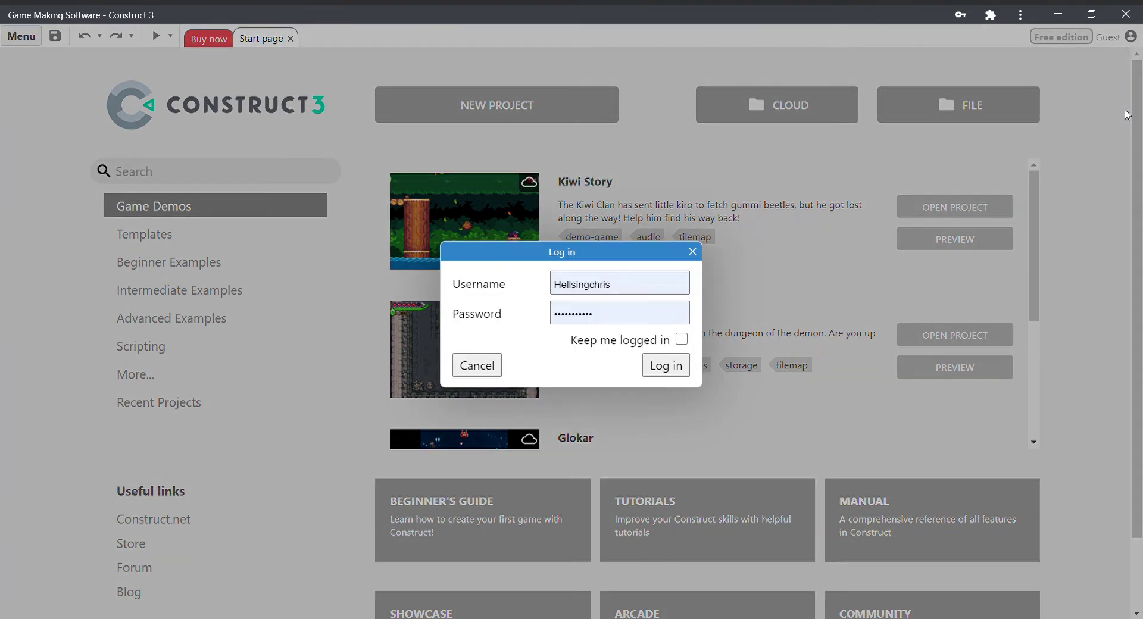
left_click(614, 318)
left_click(652, 373)
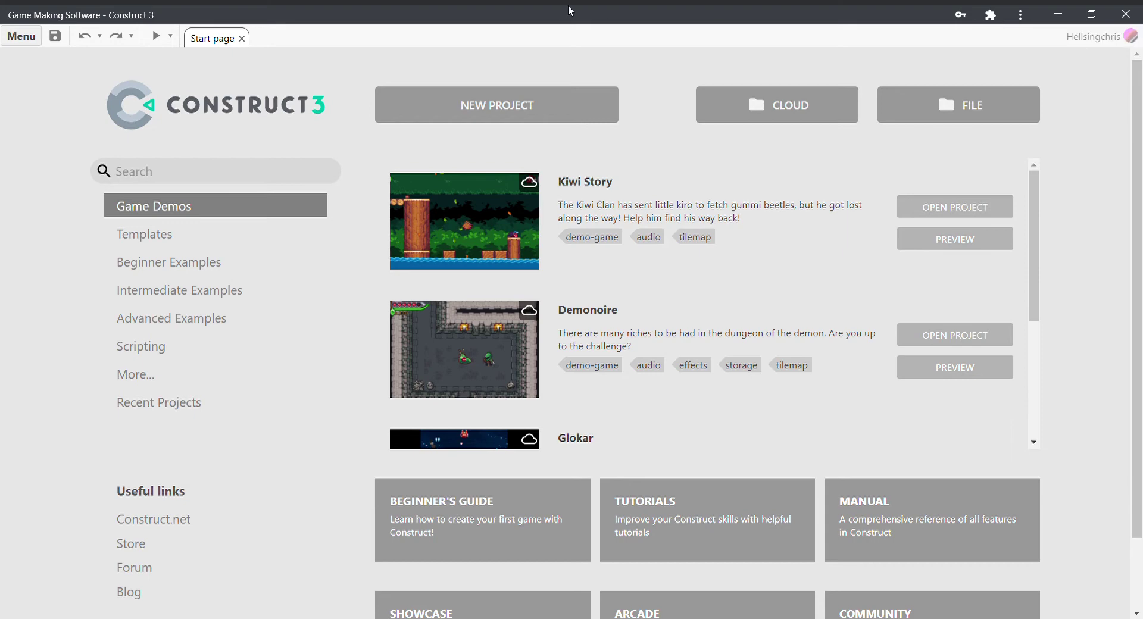
- Create a new project named platformer with the SD landscape 16:9 preset and event sheet start
left_click(494, 123)
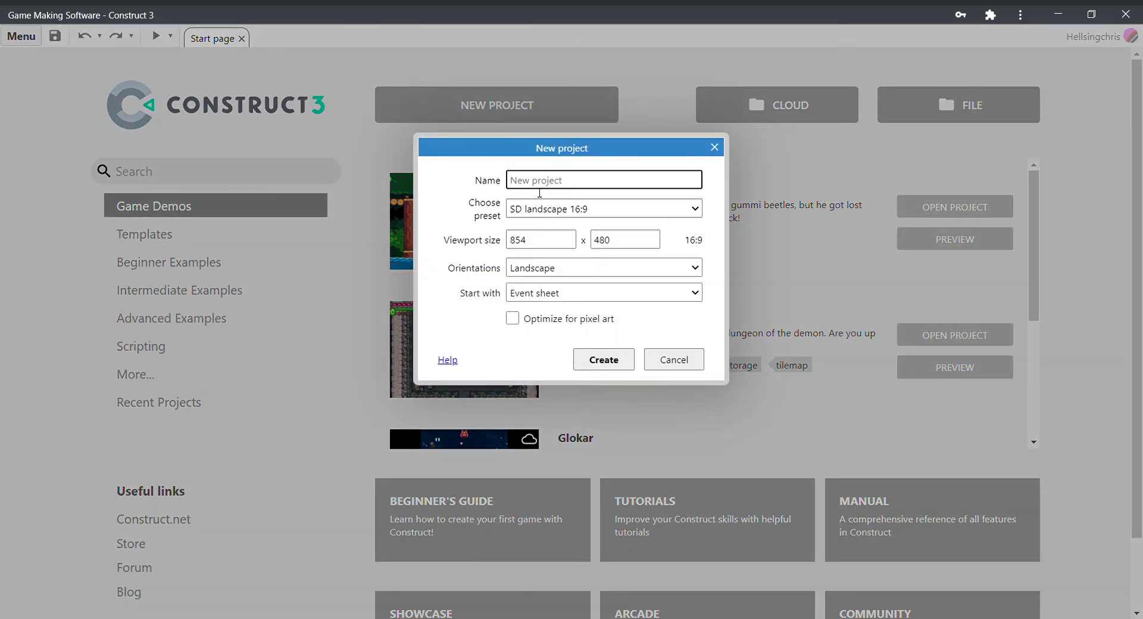
type("platformer")
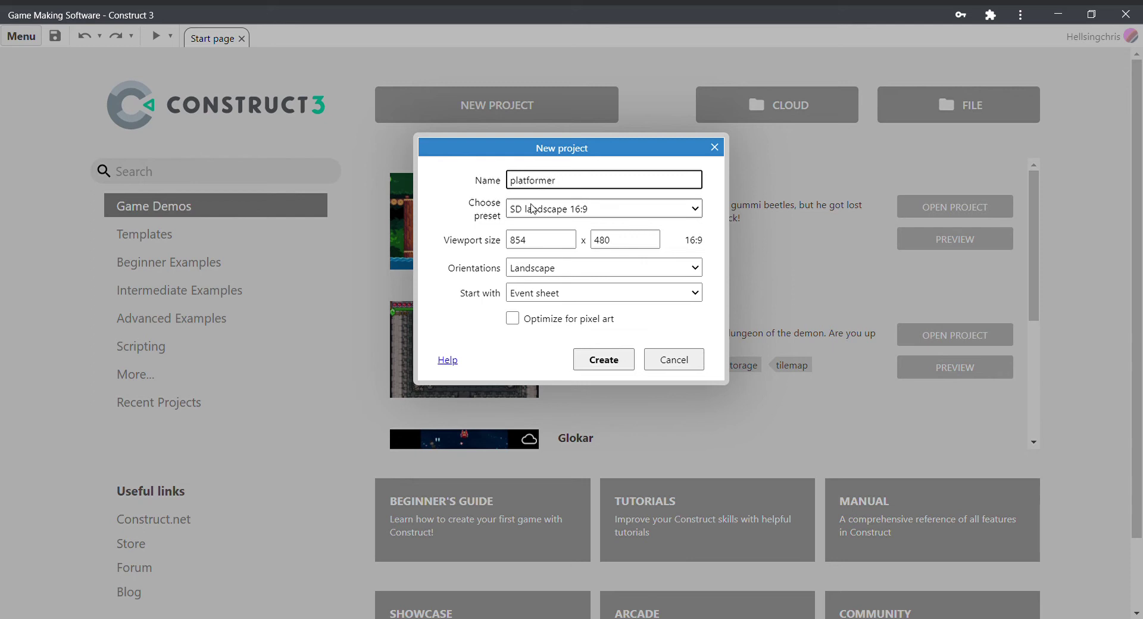
left_click(602, 214)
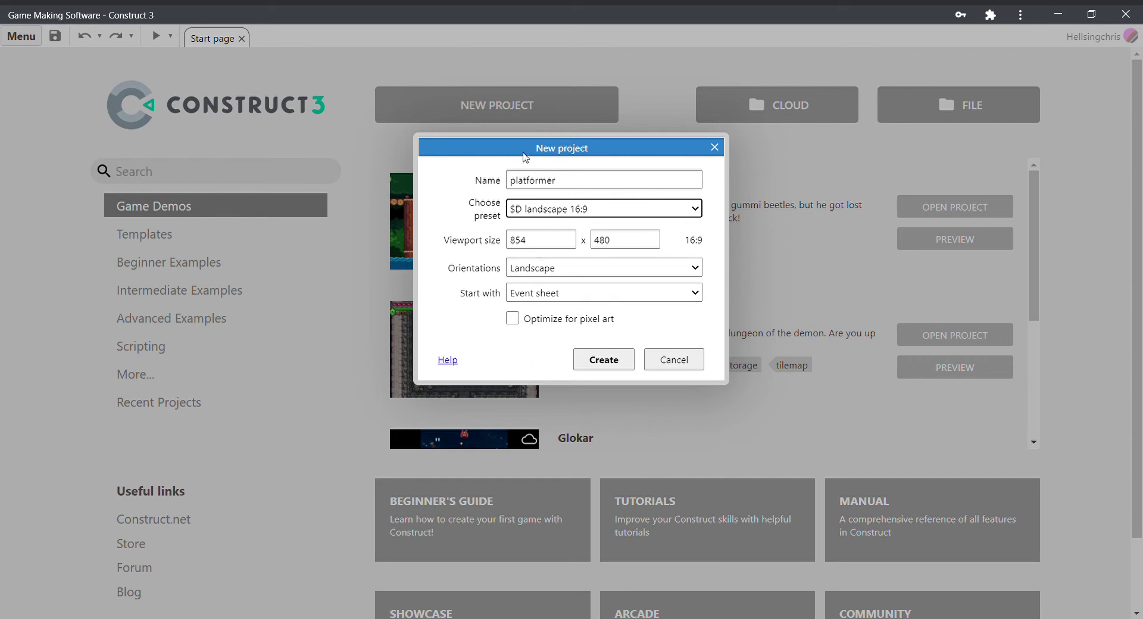
left_click(604, 360)
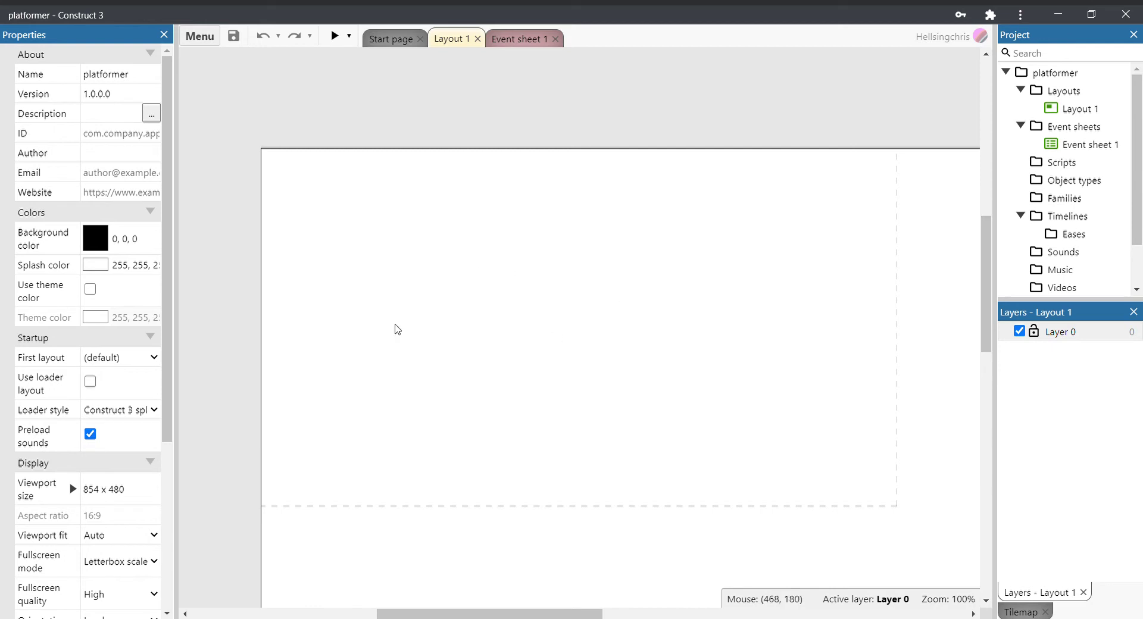
- Examine the empty Layout 1 canvas and the blank Event sheet 1
mouse_move(982, 324)
left_mouse_down()
mouse_move(1004, 385)
mouse_move(1001, 323)
left_mouse_up()
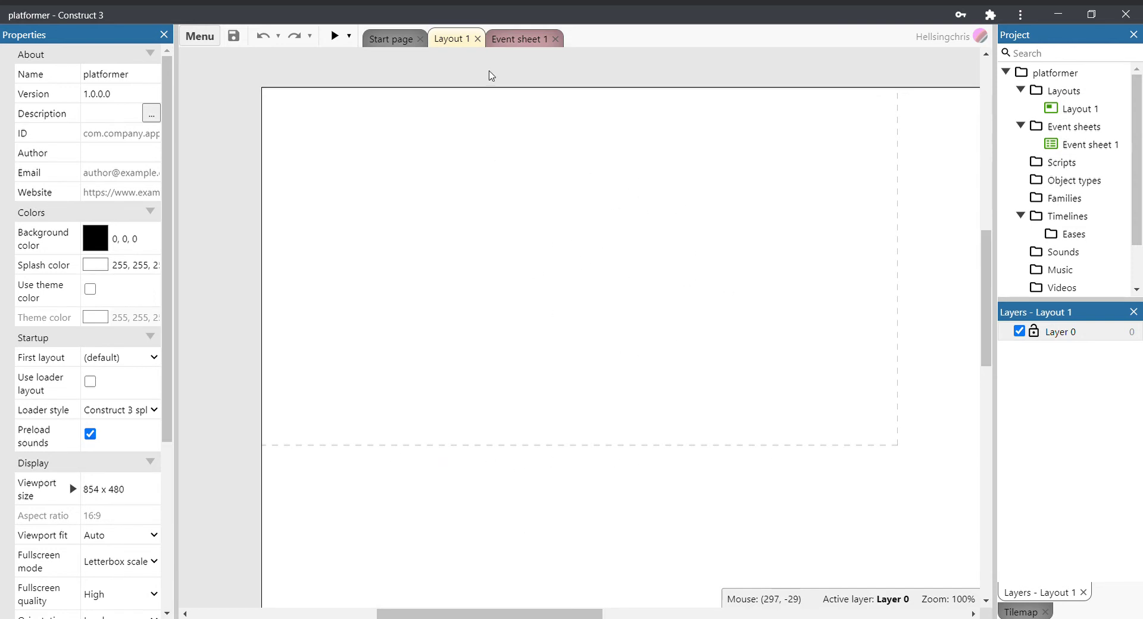
left_click(527, 39)
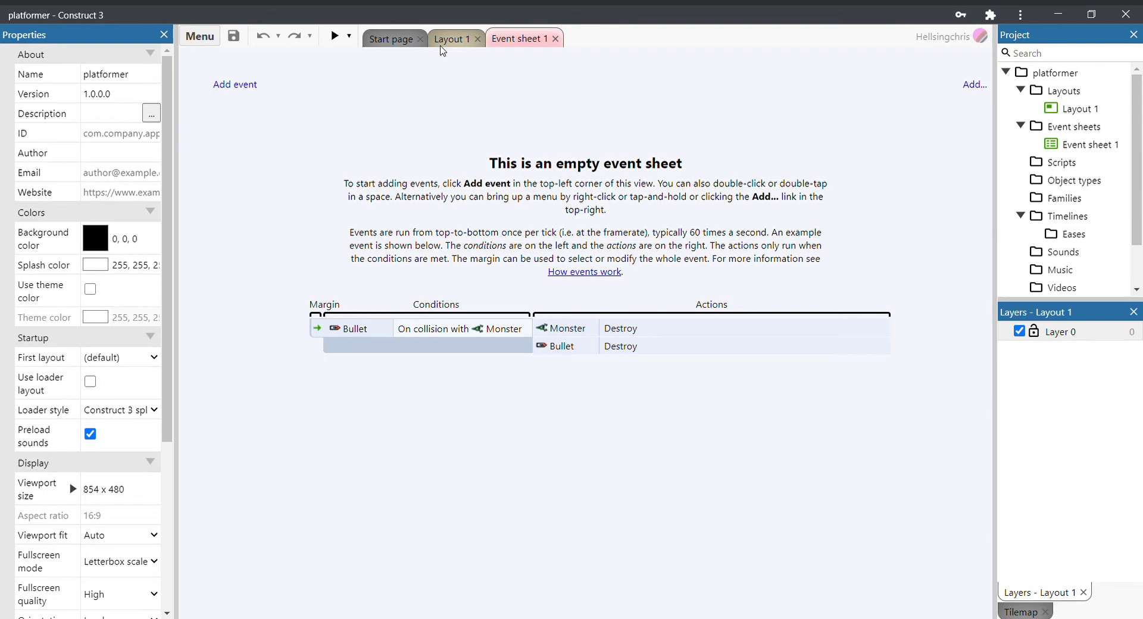
left_click(461, 42)
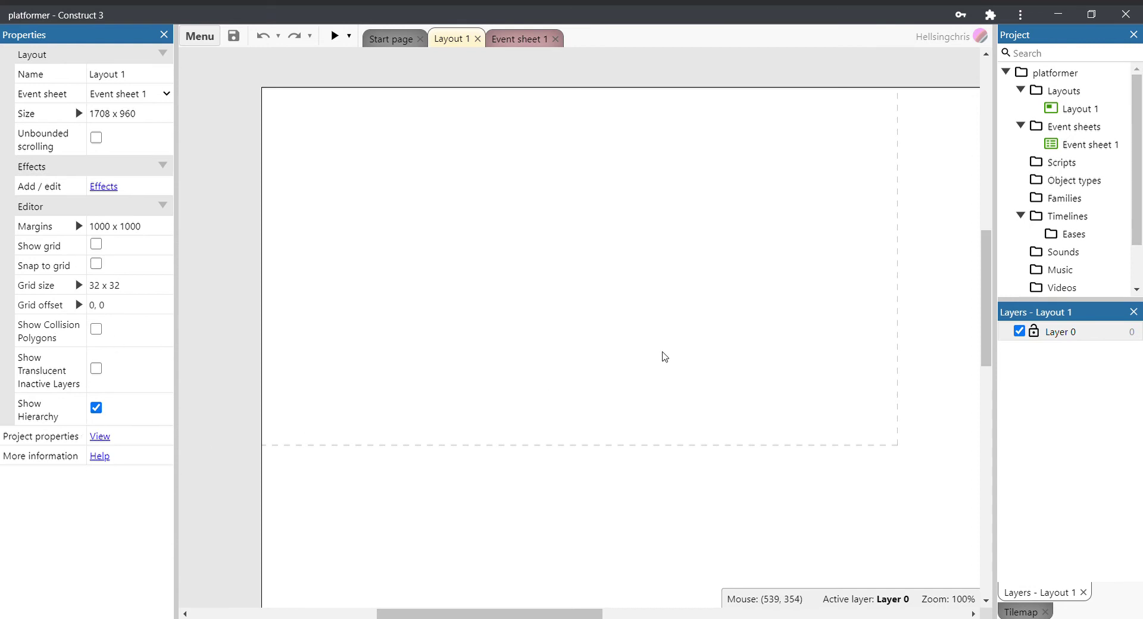
scroll(655, 360, "down", 1)
scroll(691, 393, "up", 4)
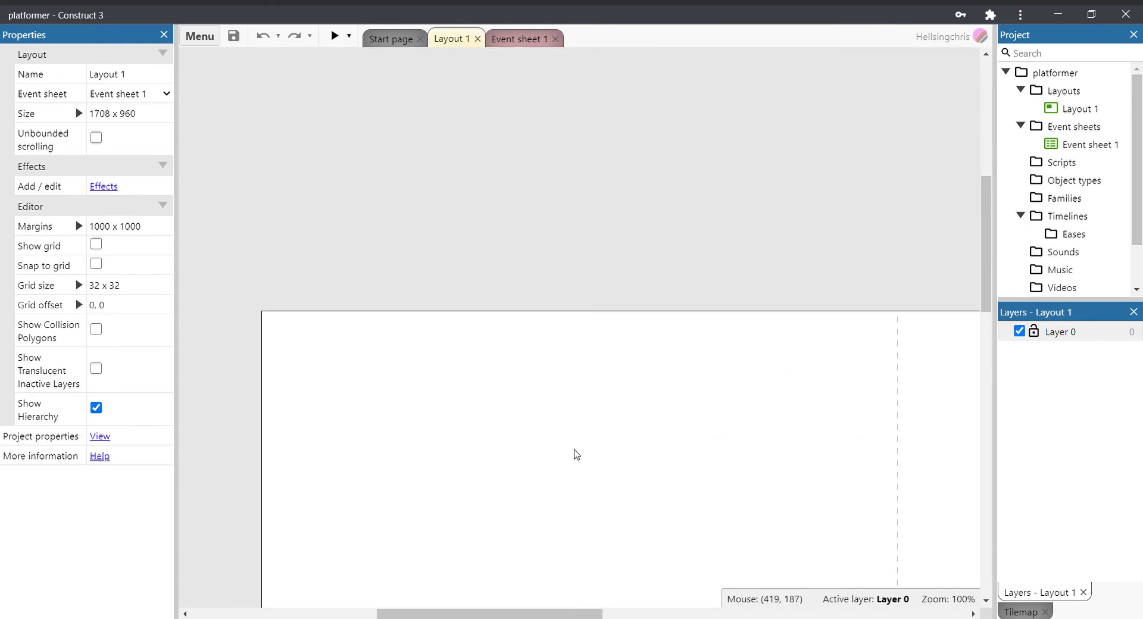
scroll(575, 446, "down", 2)
scroll(536, 536, "down", 1)
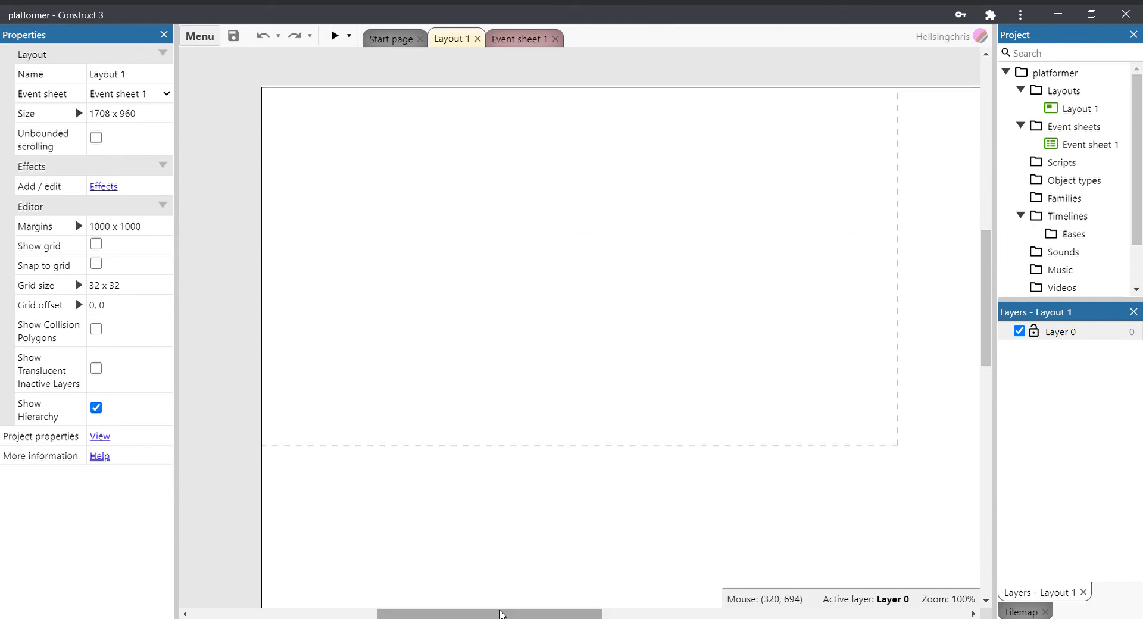
left_click_drag(500, 614, 516, 615)
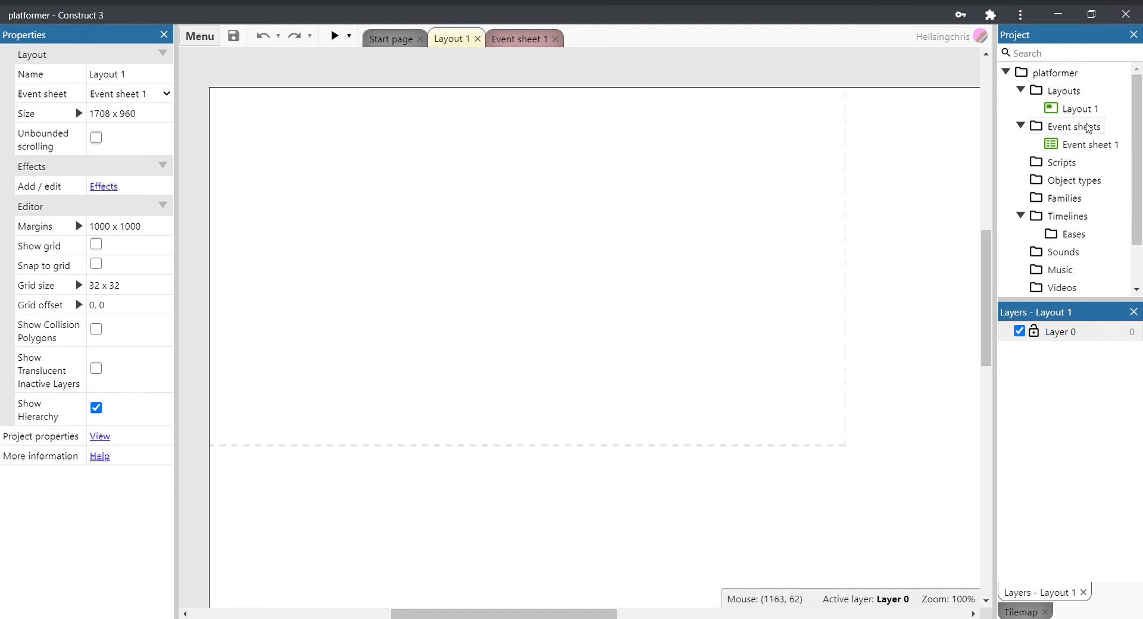
- Examine the project's folder structure and the properties of Layout 1 and the platformer project
left_click(1058, 93)
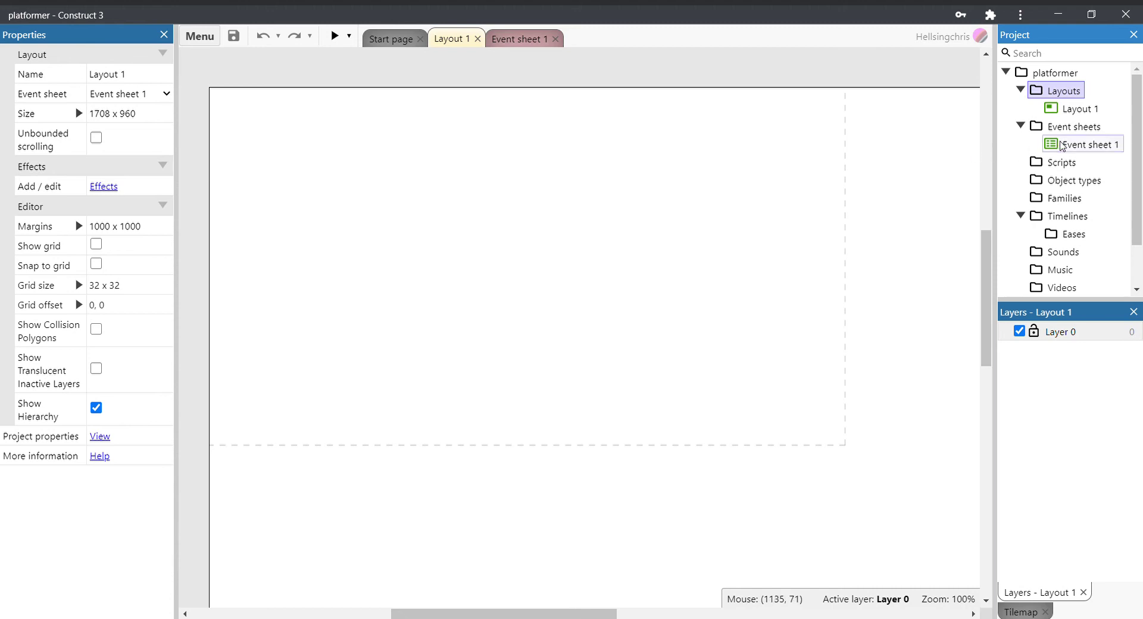
scroll(1138, 169, "down", 1)
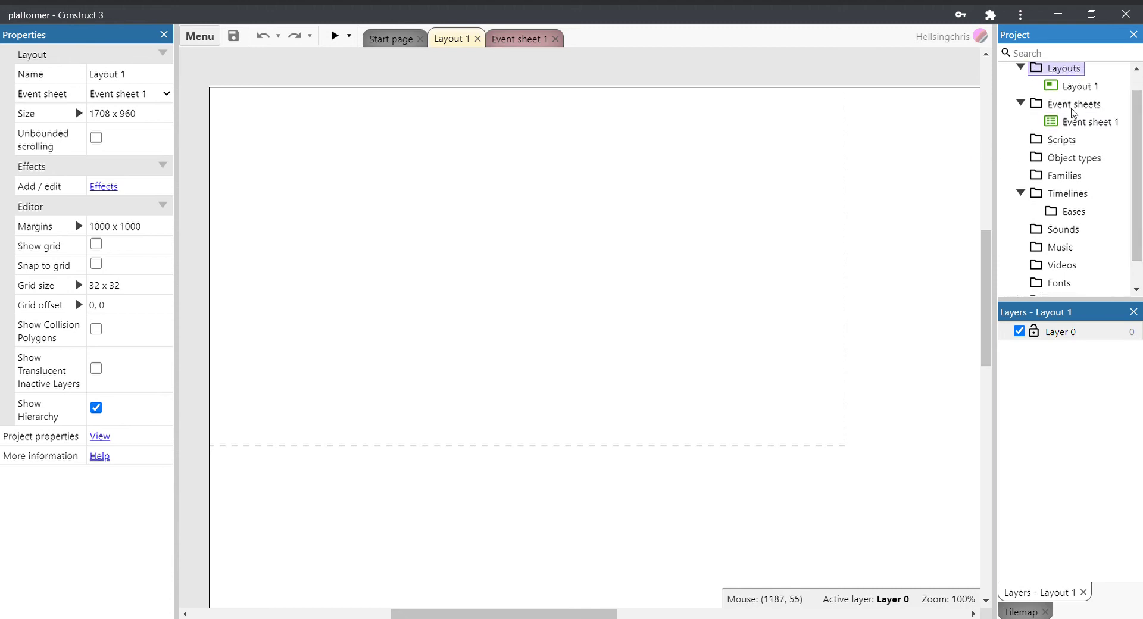
left_click(1077, 88)
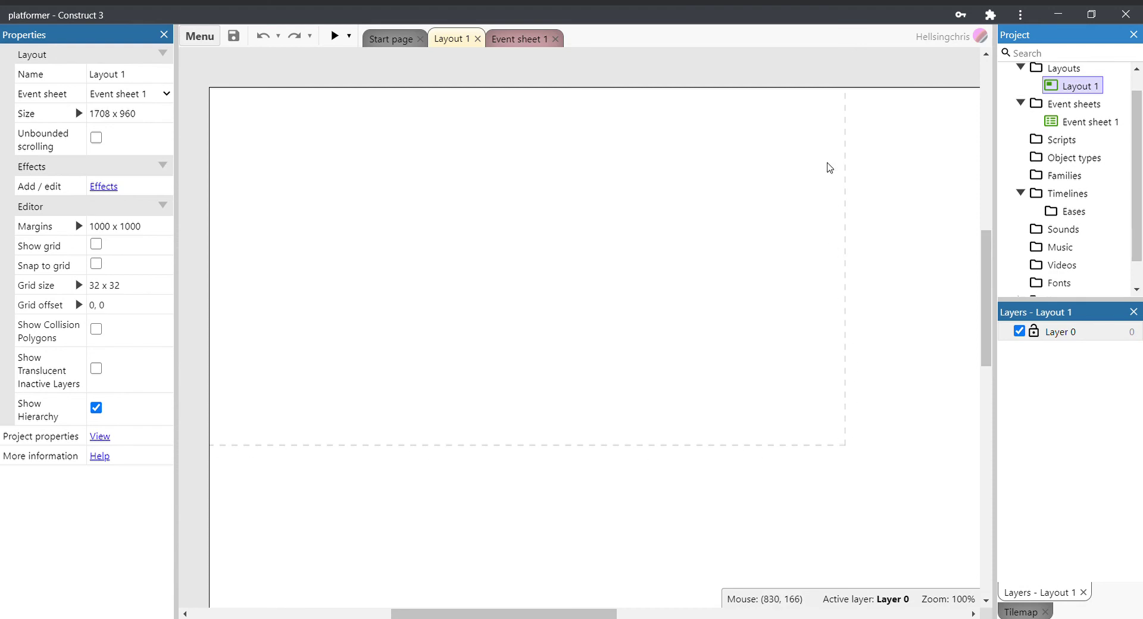
scroll(1140, 118, "up", 1)
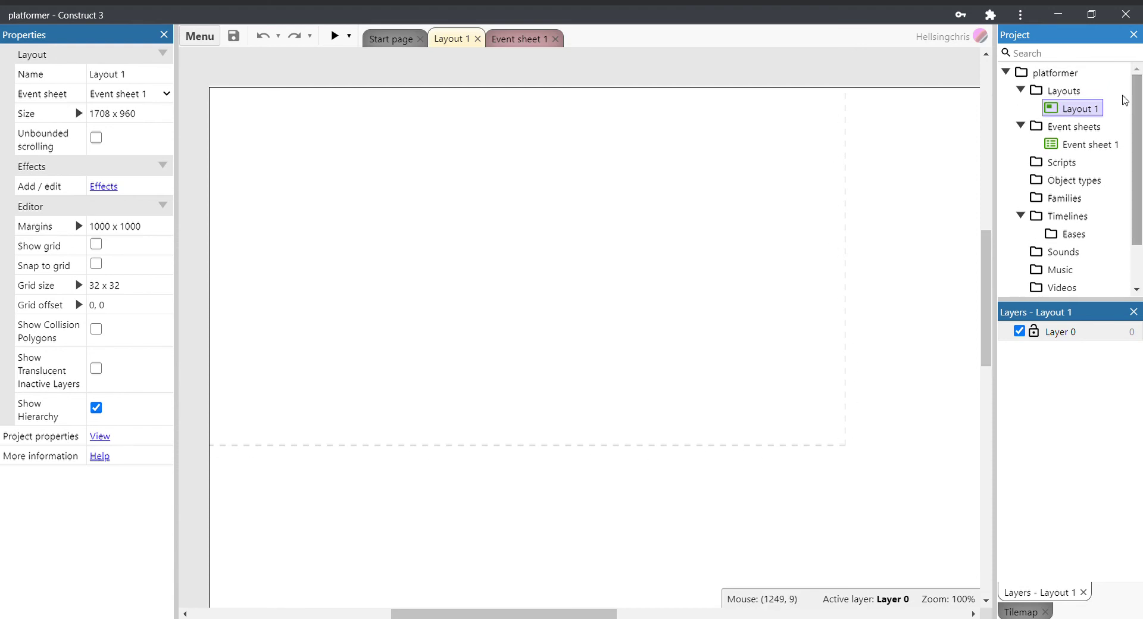
left_click(1061, 74)
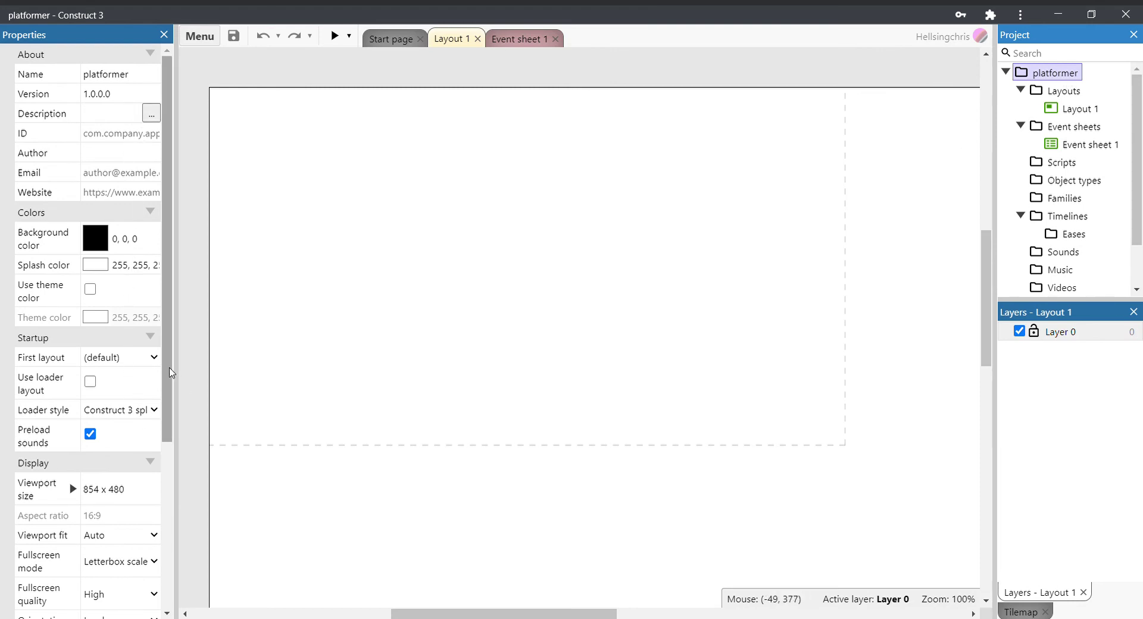
left_click_drag(169, 368, 171, 454)
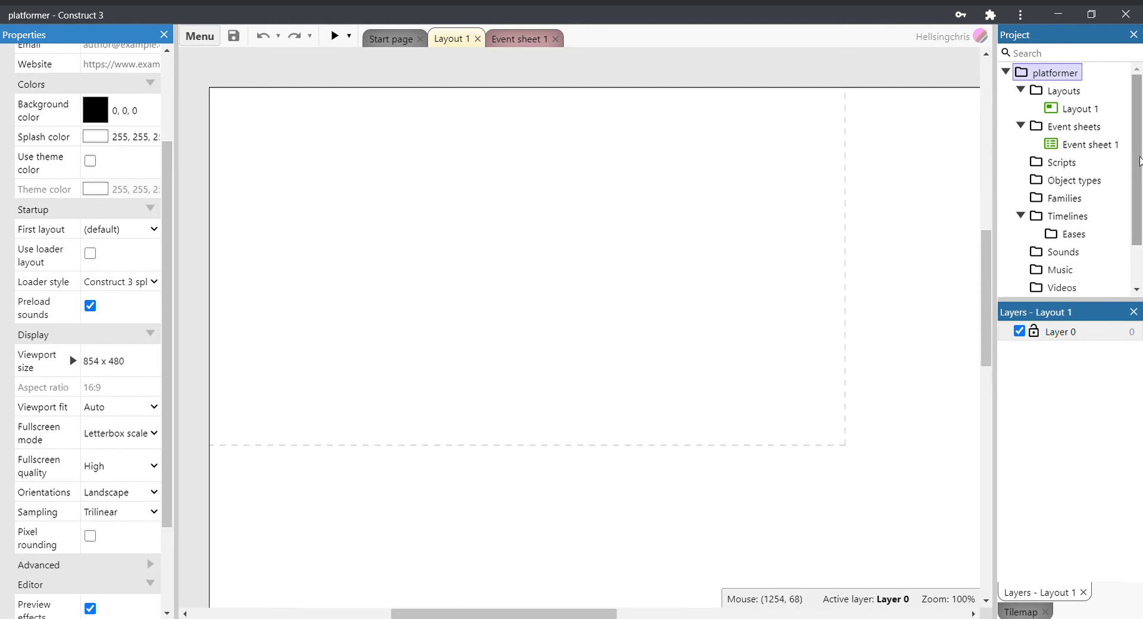
scroll(1092, 122, "down", 1)
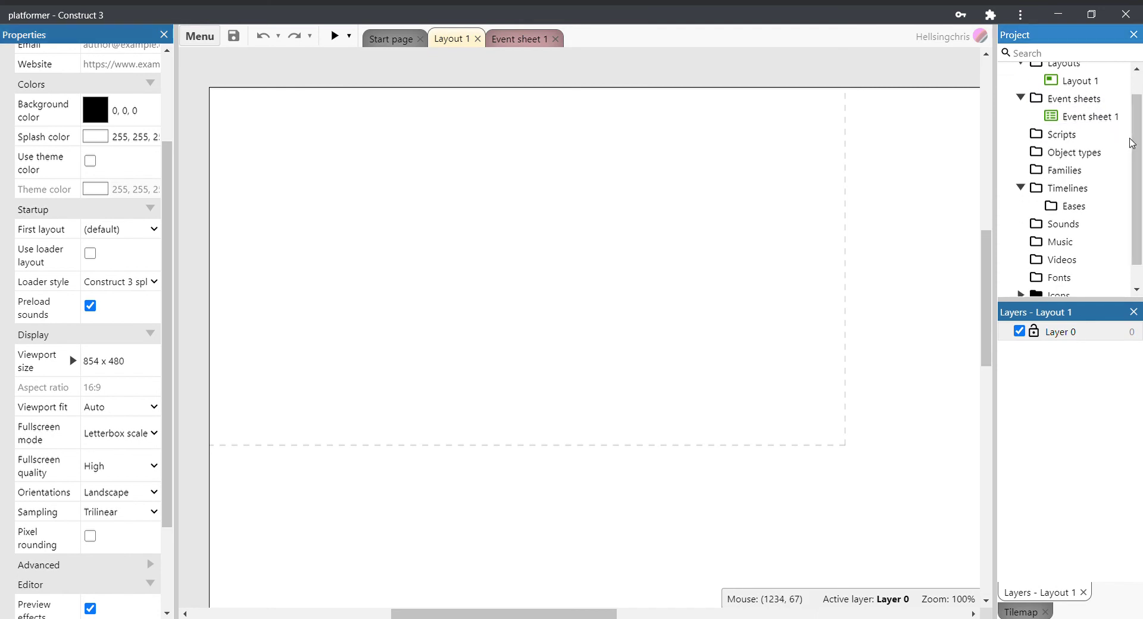
- Set the size of Layout 1 to 4000 x 480 for a wide horizontal level
left_click(1087, 82)
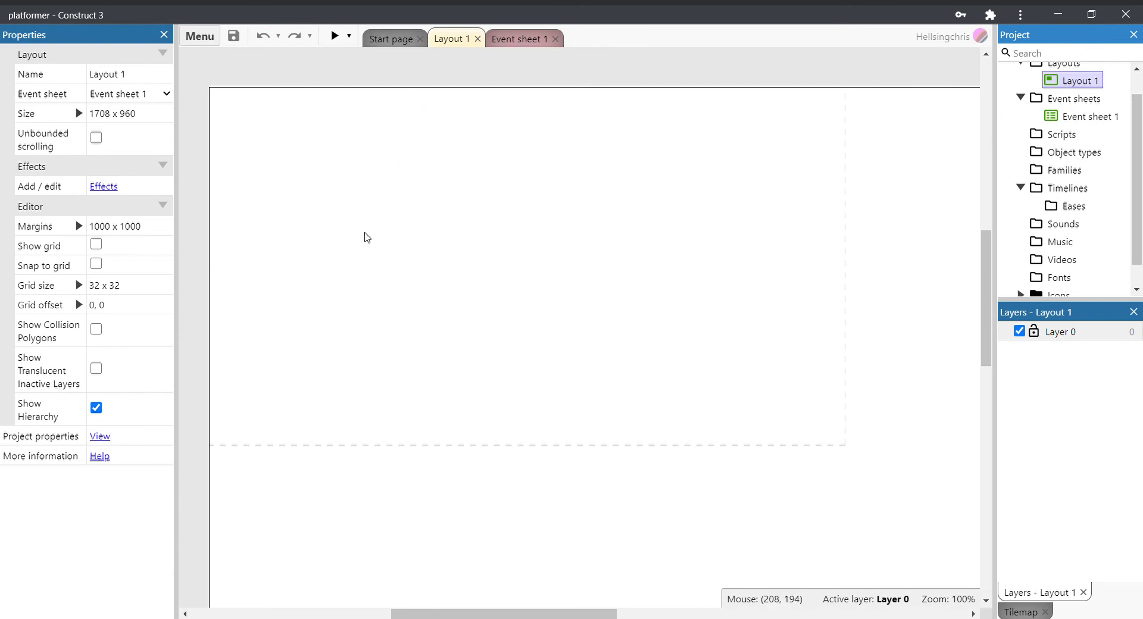
left_click_drag(345, 358, 347, 425)
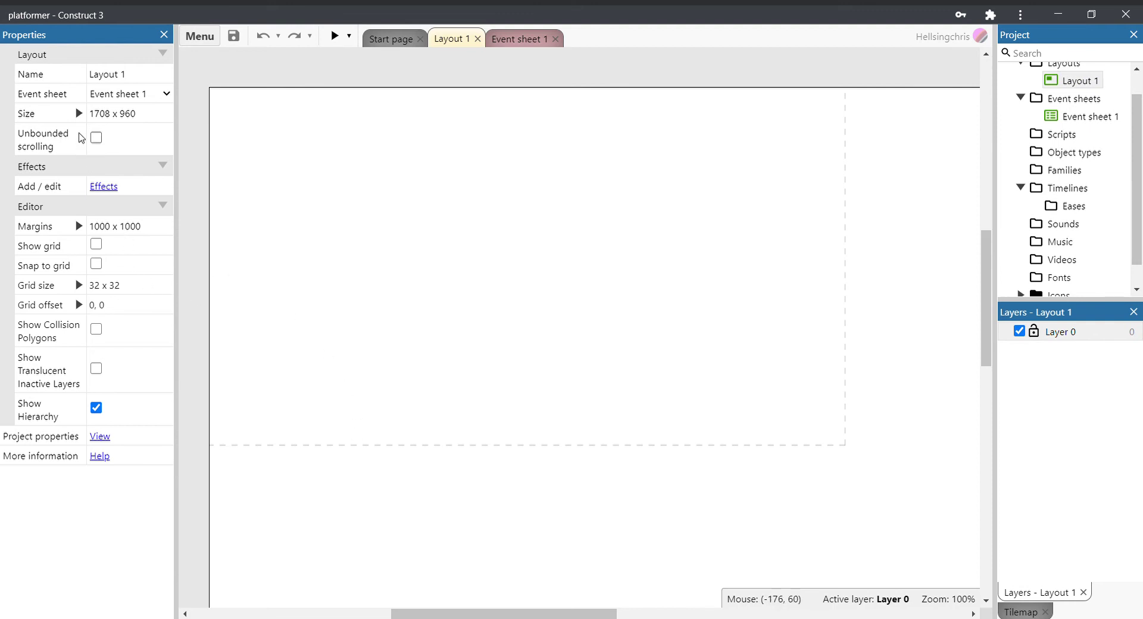
left_click(151, 121)
left_click(151, 122)
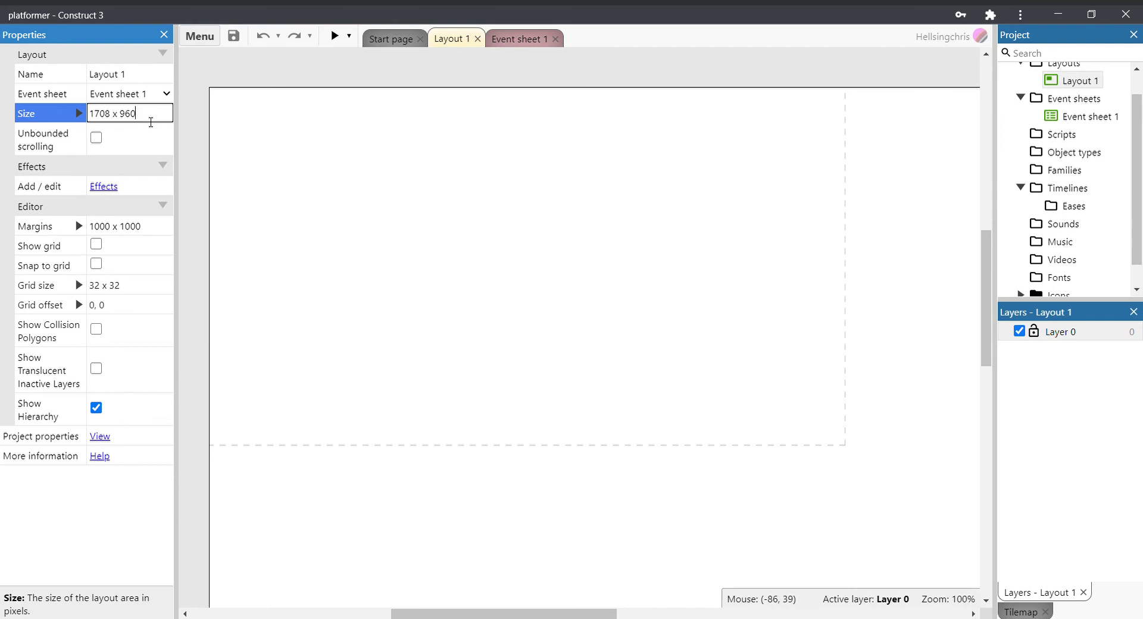
double_click(151, 122)
type("480")
left_click_drag(115, 116, 90, 114)
type("4000")
key("Tab")
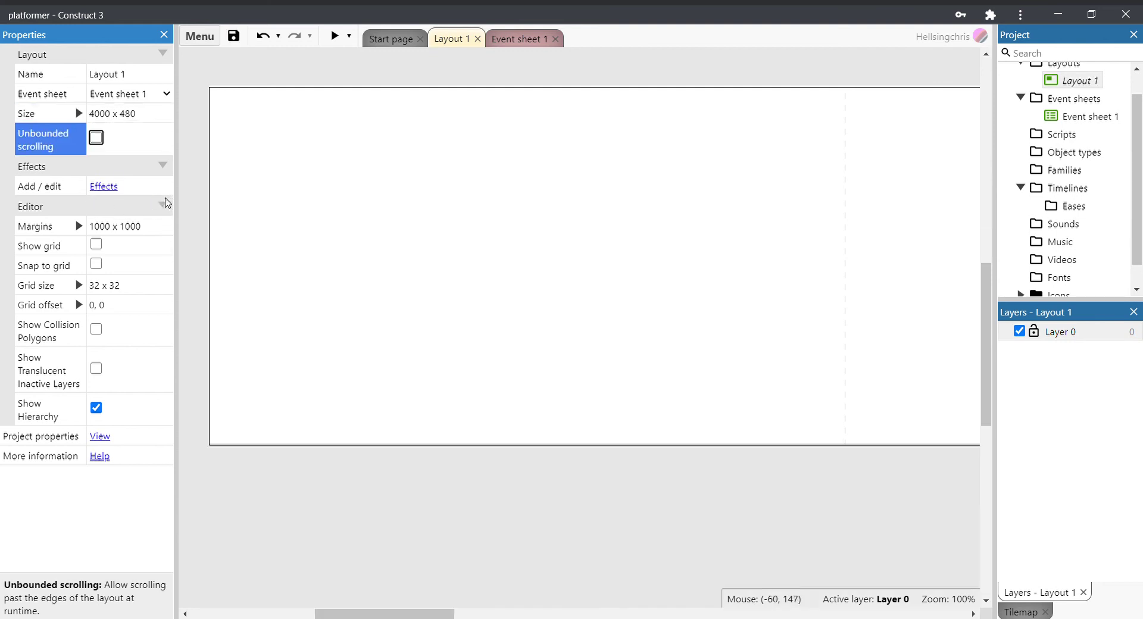
- Change the size of Layout 1 to 854 x 4000 for a tall vertical level
scroll(668, 306, "down", 3)
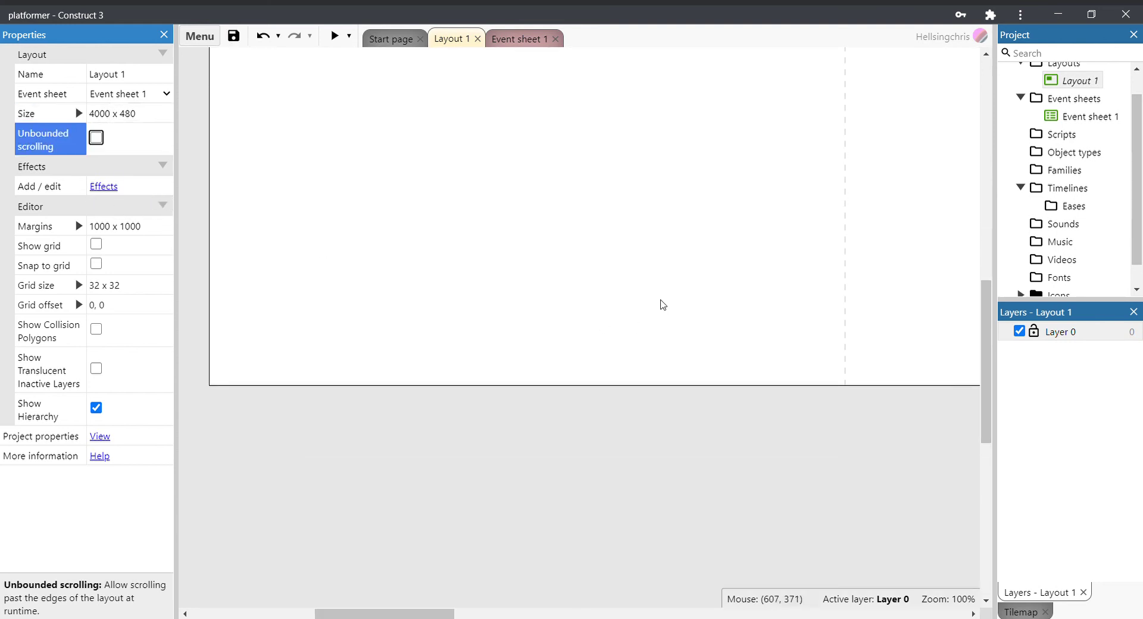
scroll(664, 305, "up", 3)
scroll(660, 304, "up", 2)
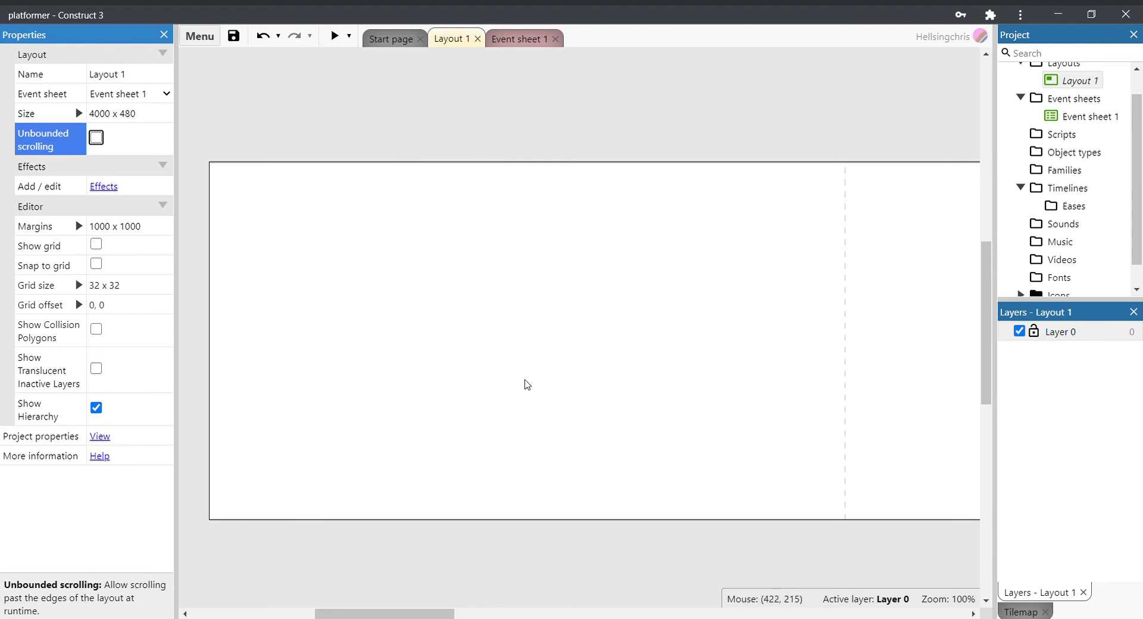
mouse_move(431, 614)
left_mouse_down()
mouse_move(893, 614)
mouse_move(416, 602)
left_mouse_up()
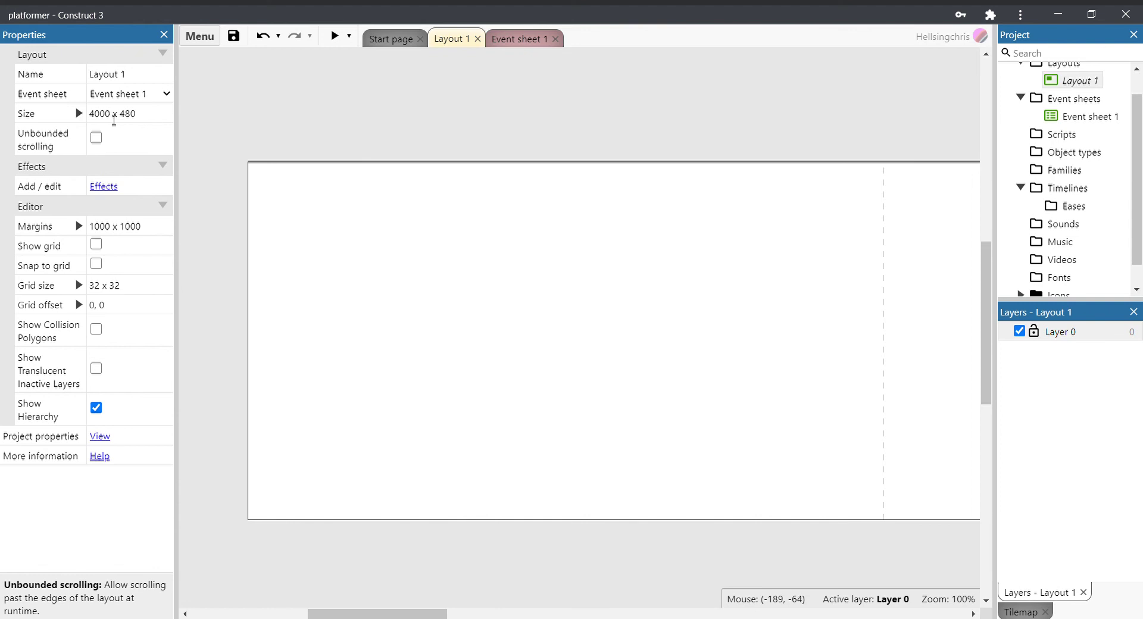
left_click_drag(90, 115, 91, 245)
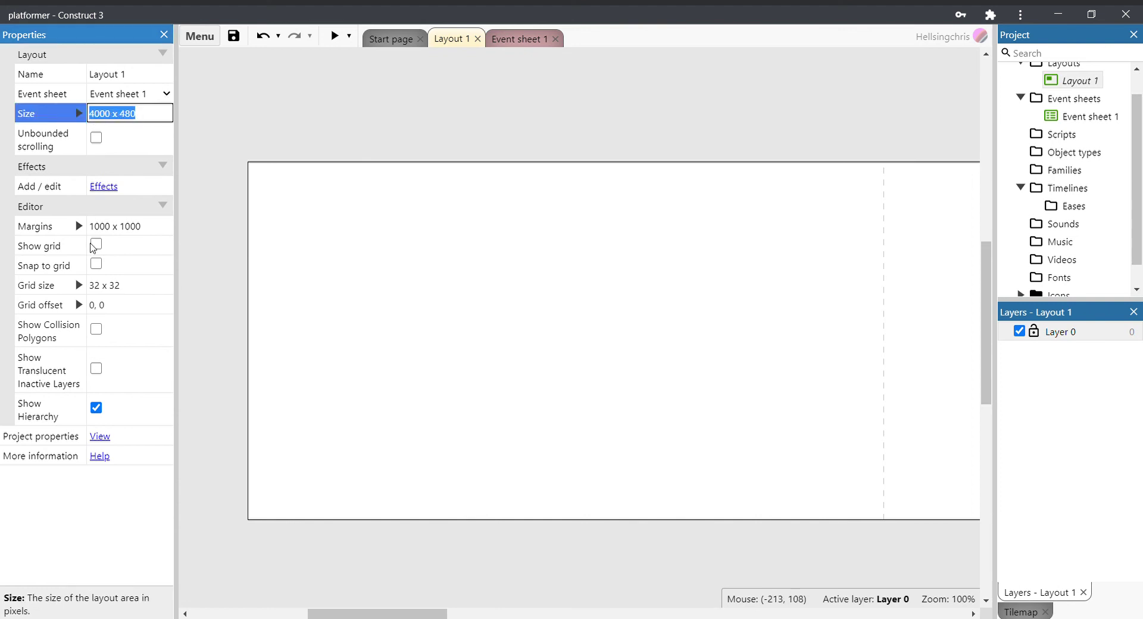
mouse_move(105, 118)
left_mouse_down()
mouse_move(90, 119)
mouse_move(115, 116)
left_mouse_up()
type("854 x 4000")
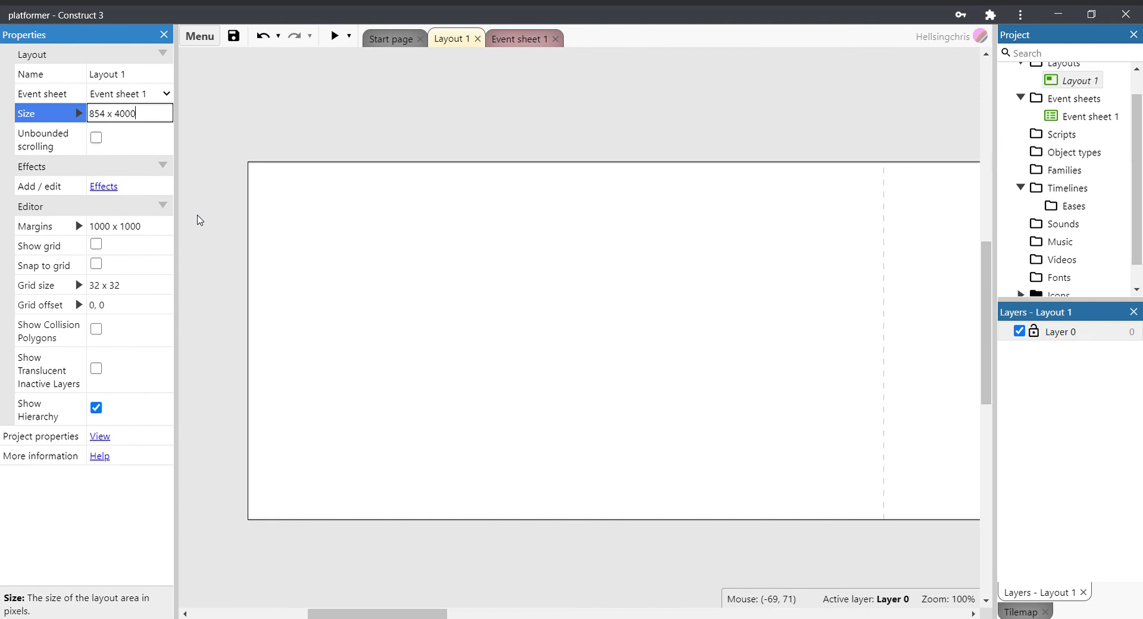
key("Tab")
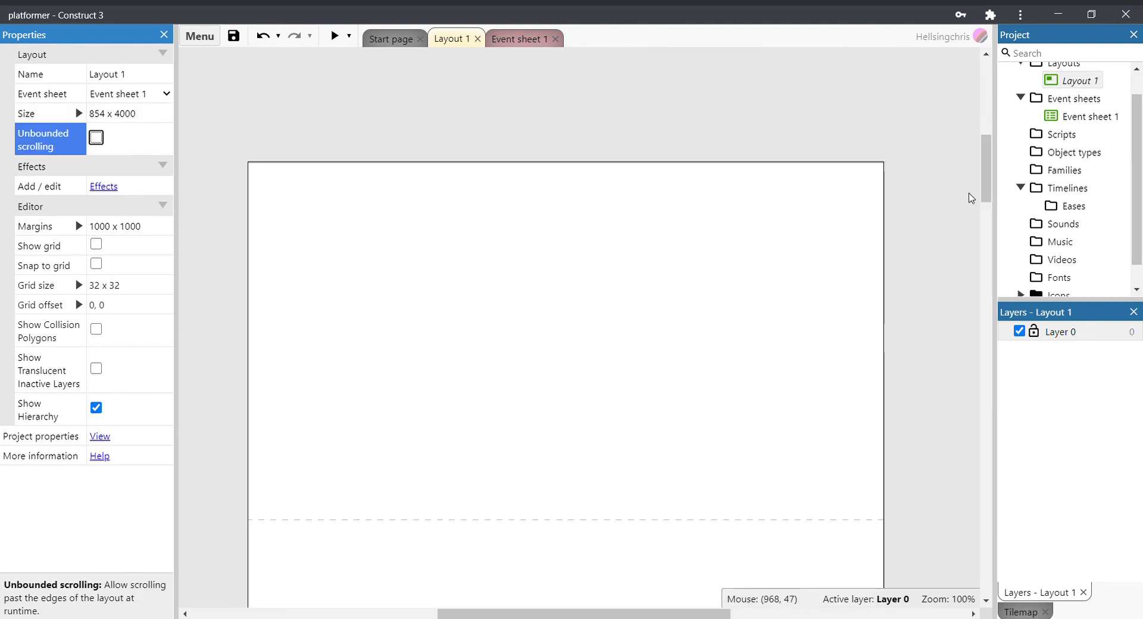
- Return Layout 1 to a horizontal format by setting its size to 4000 x 480
left_click_drag(984, 182, 947, 178)
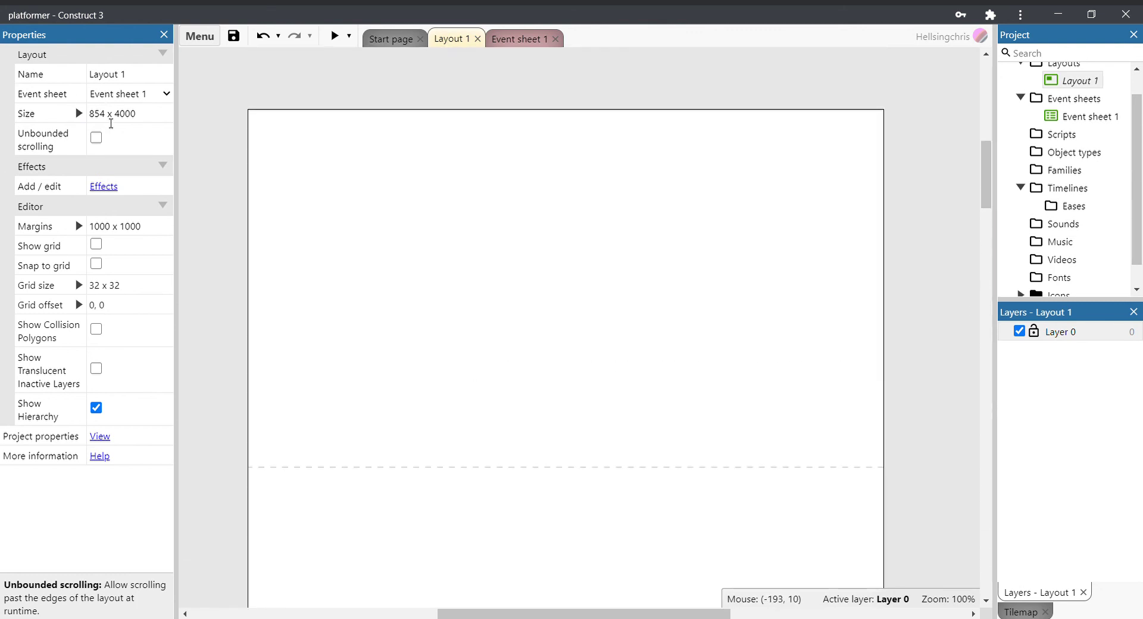
left_click(100, 119)
mouse_move(100, 122)
left_mouse_down()
mouse_move(134, 118)
mouse_move(119, 118)
left_mouse_up()
left_click(109, 121)
type("4000 x ")
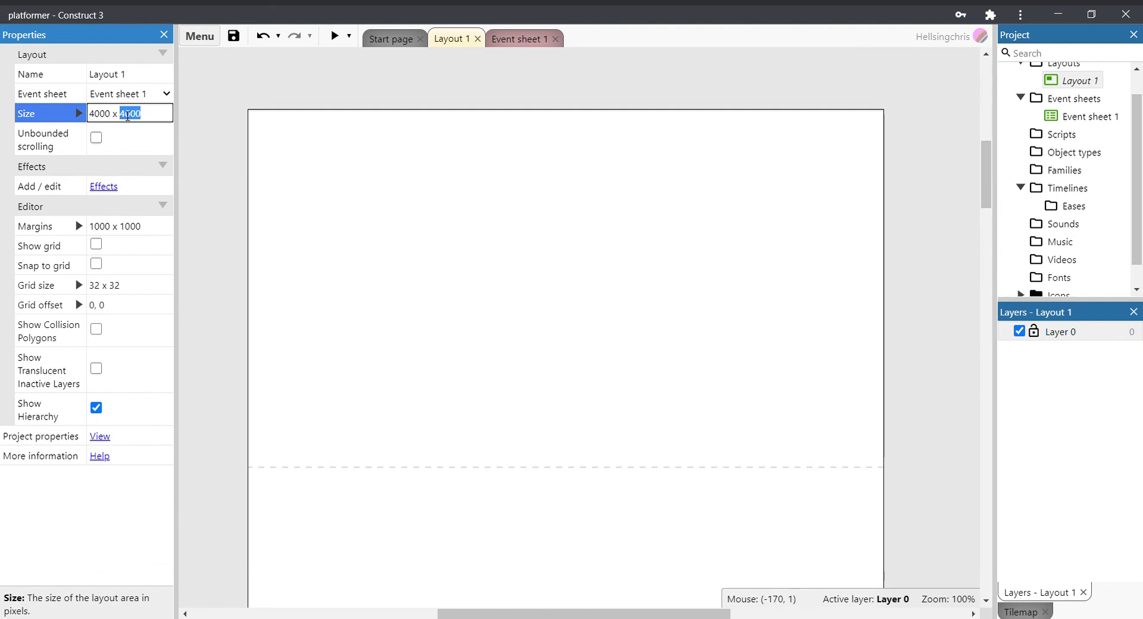
type("480")
key("Tab")
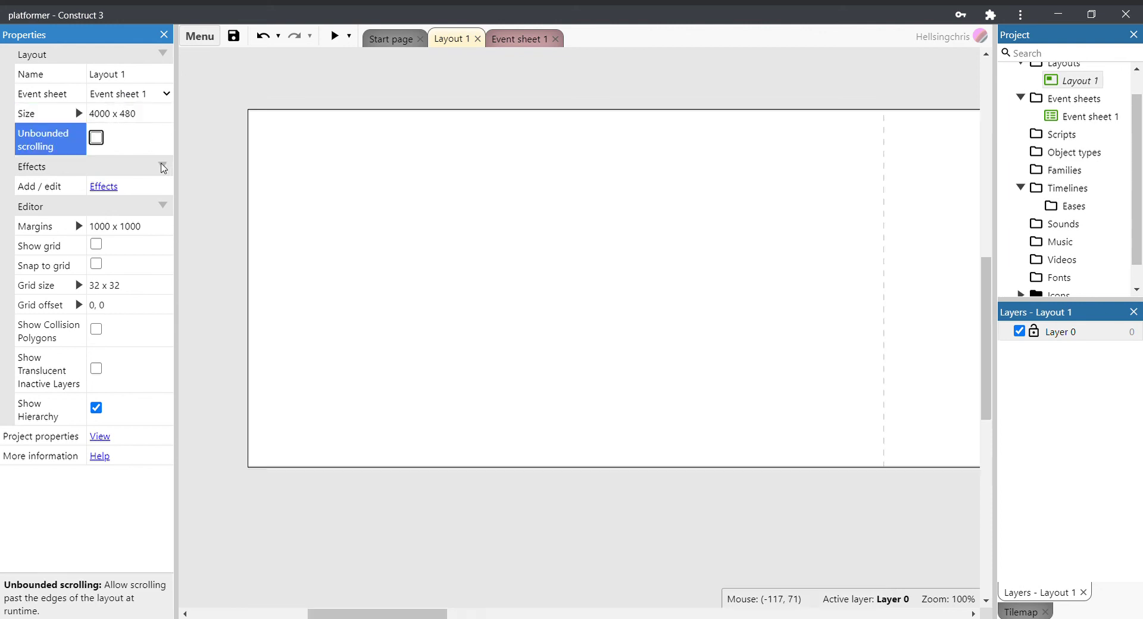